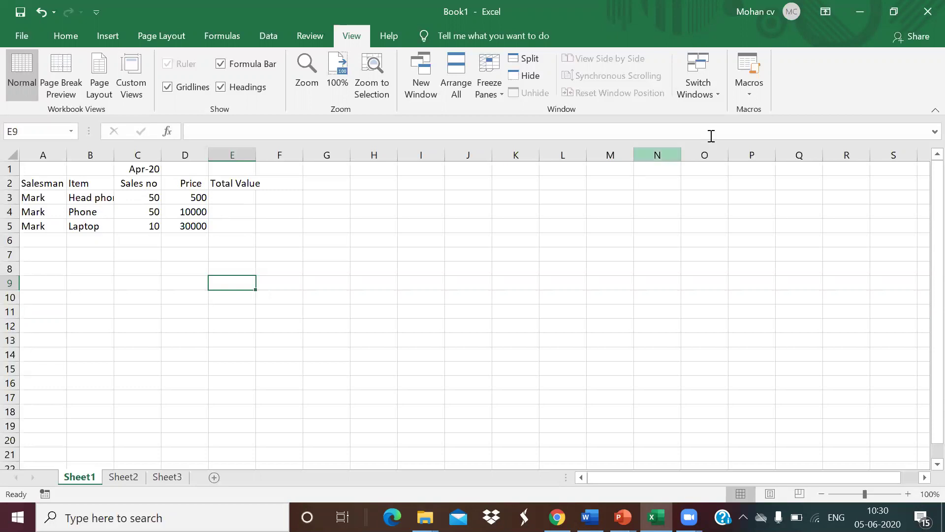
- Start recording Macro23 with shortcut Ctrl+Shift+Z, stored in this workbook
click(751, 91)
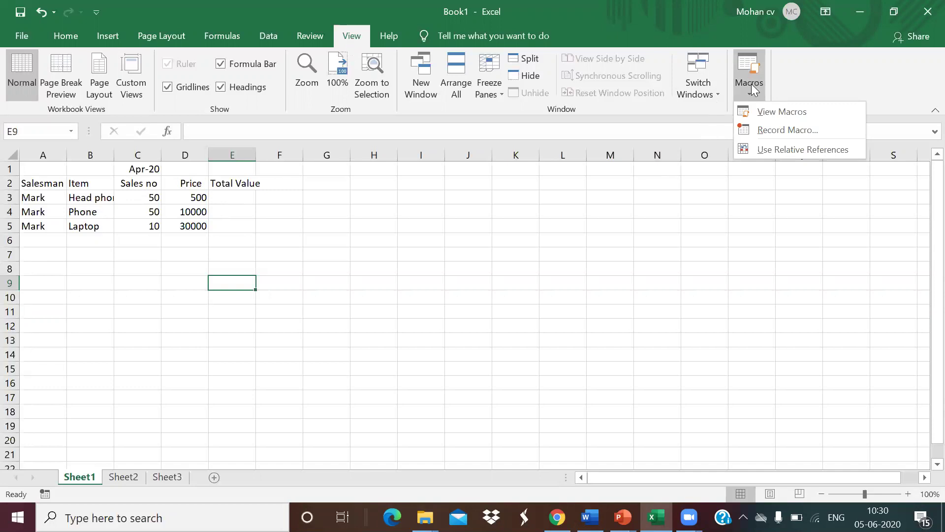
click(764, 129)
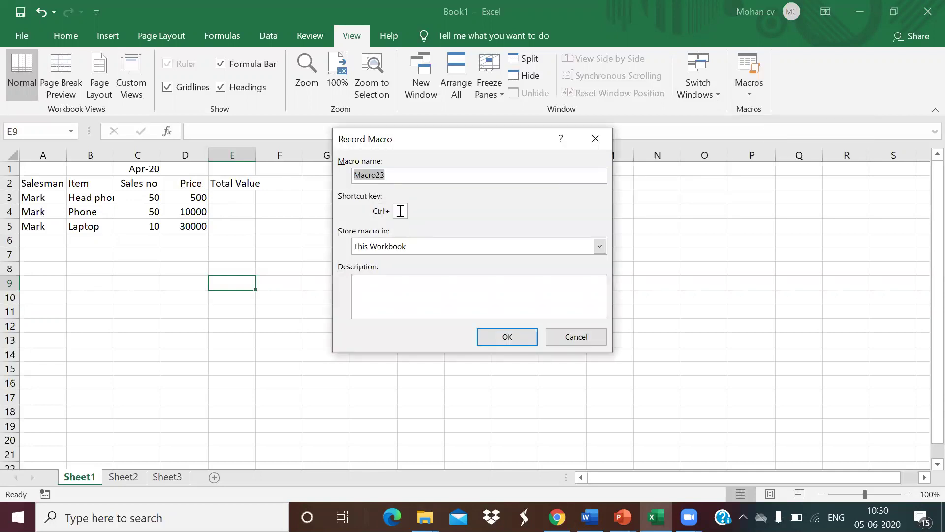
click(400, 212)
key(shift+z)
click(501, 339)
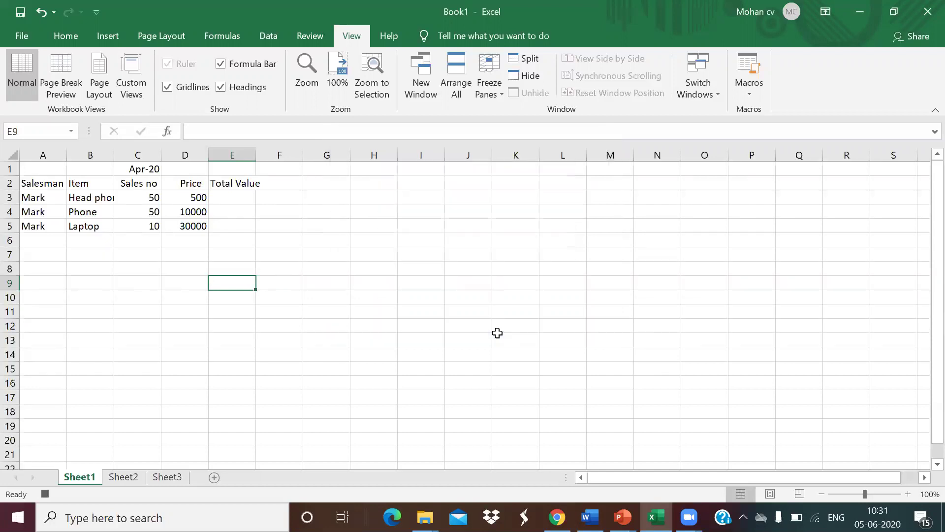
- Enter =C3*D3 in E3 and fill it down to E5, giving 25000, 500000 and 300000
click(221, 195)
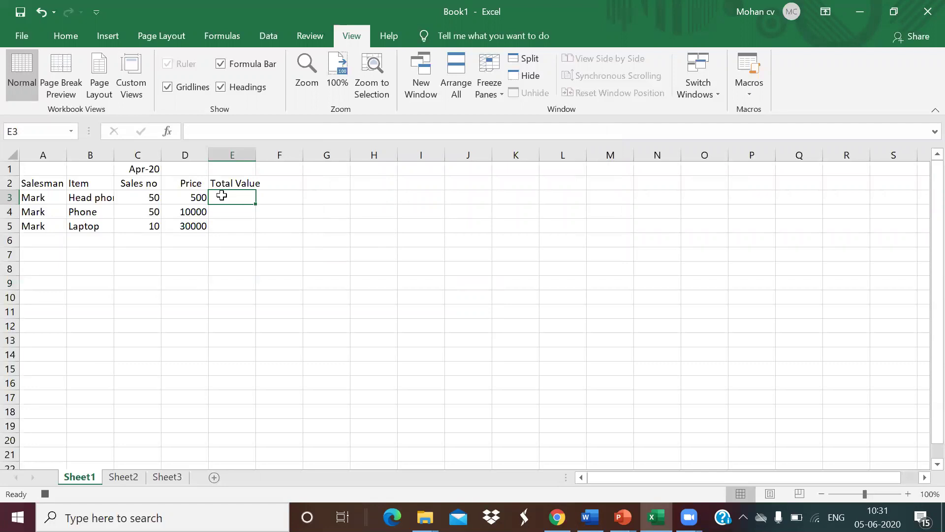
text(=)
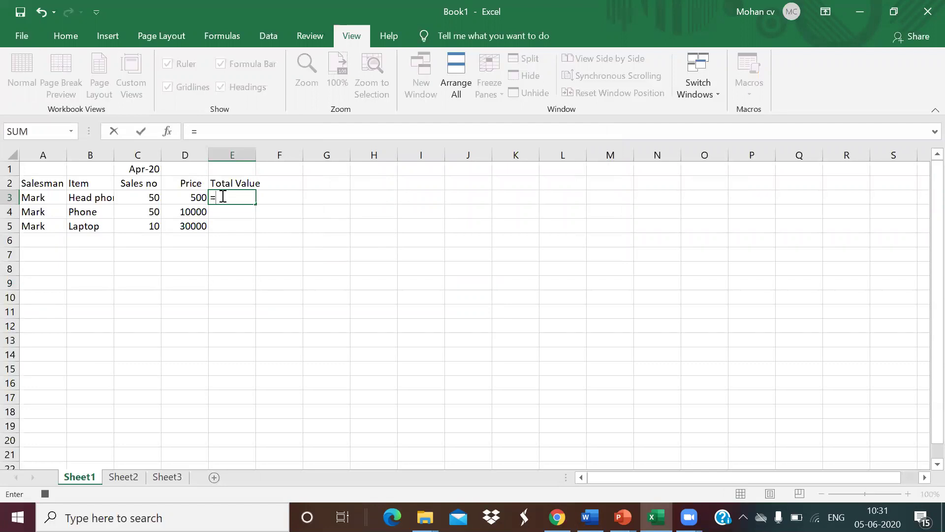
click(150, 195)
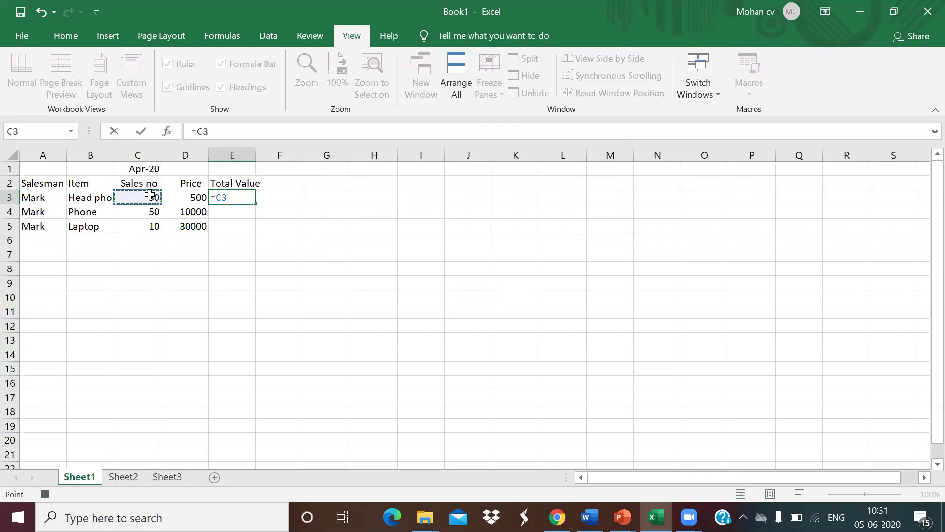
text(*)
click(183, 197)
key(Return)
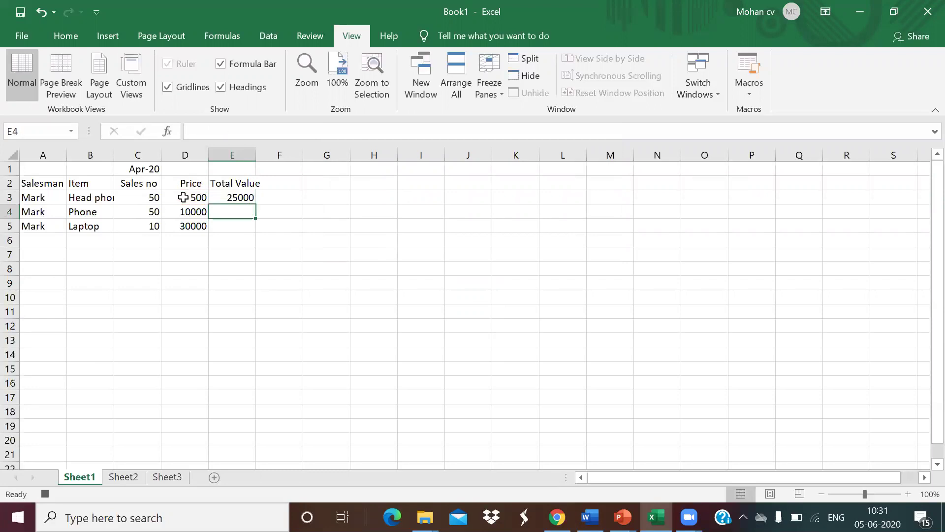
click(246, 198)
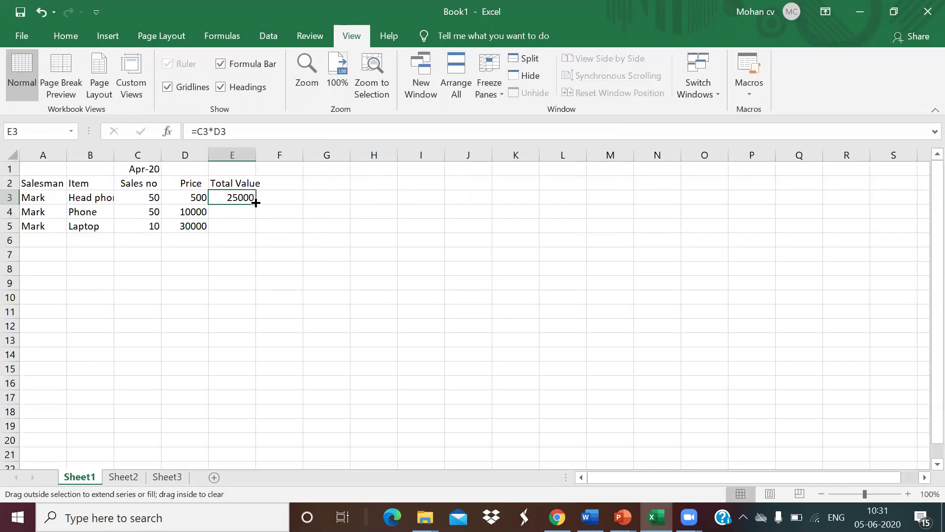
drag(256, 202, 251, 229)
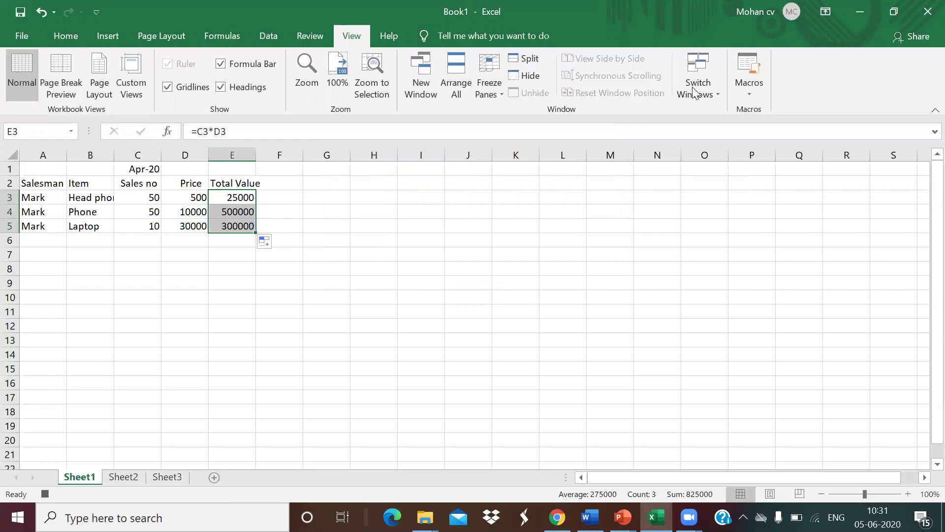
- Stop the Macro23 recording and switch to Sheet2's May-20 table
click(741, 79)
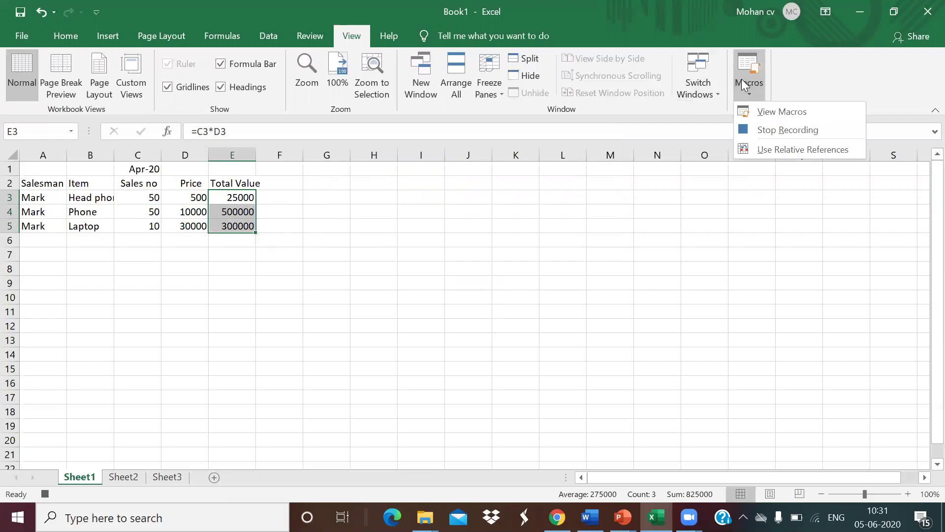
click(769, 130)
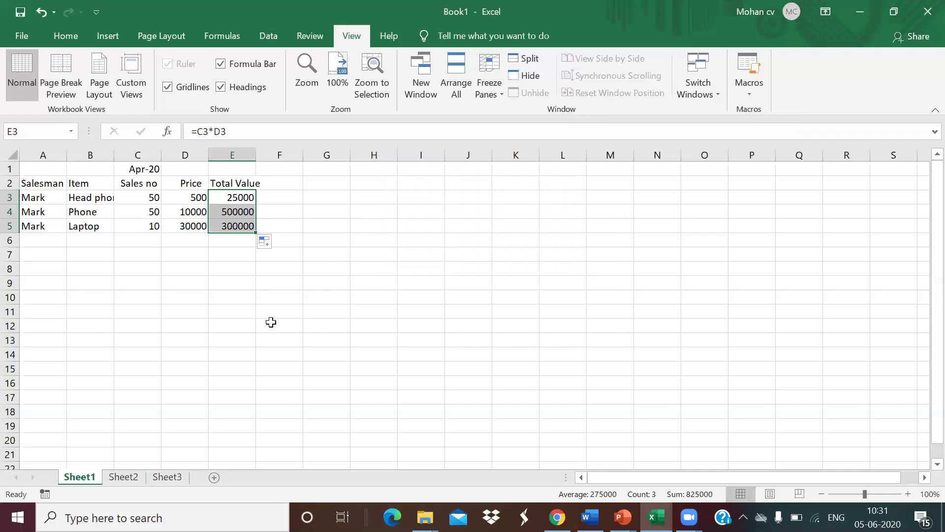
click(127, 479)
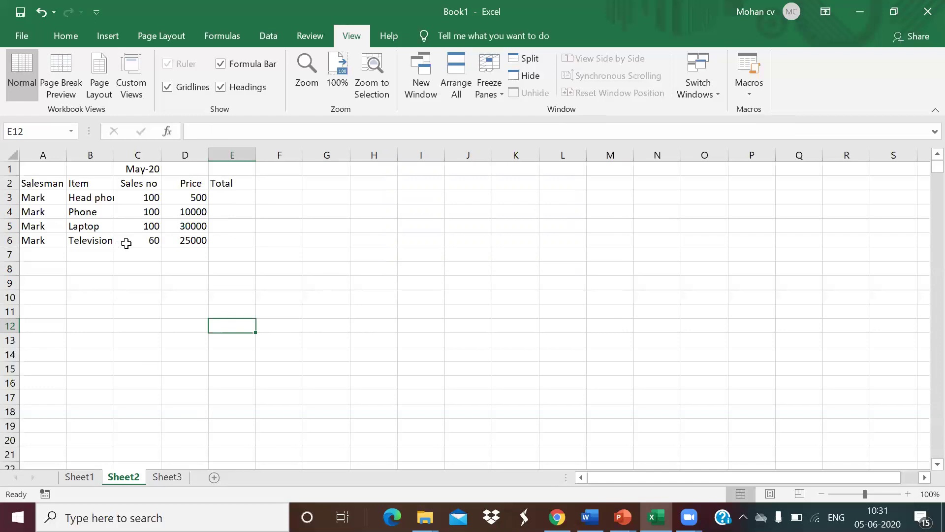
- Run Macro23 on Sheet2 to fill three May-20 totals, then return to Sheet1
click(756, 86)
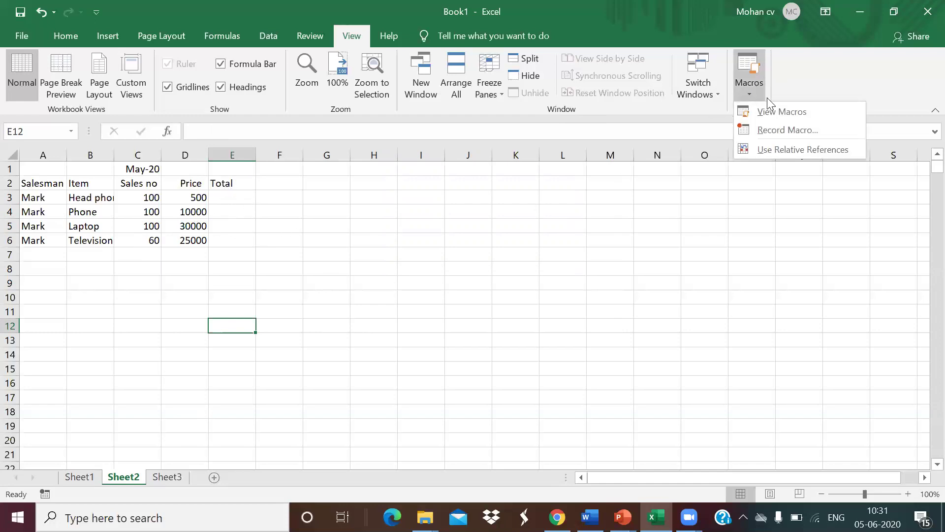
click(773, 111)
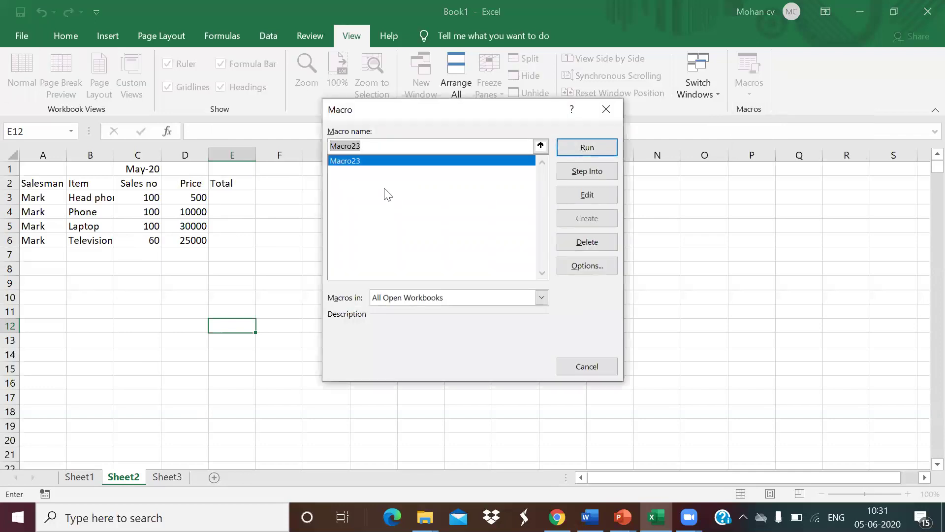
click(574, 148)
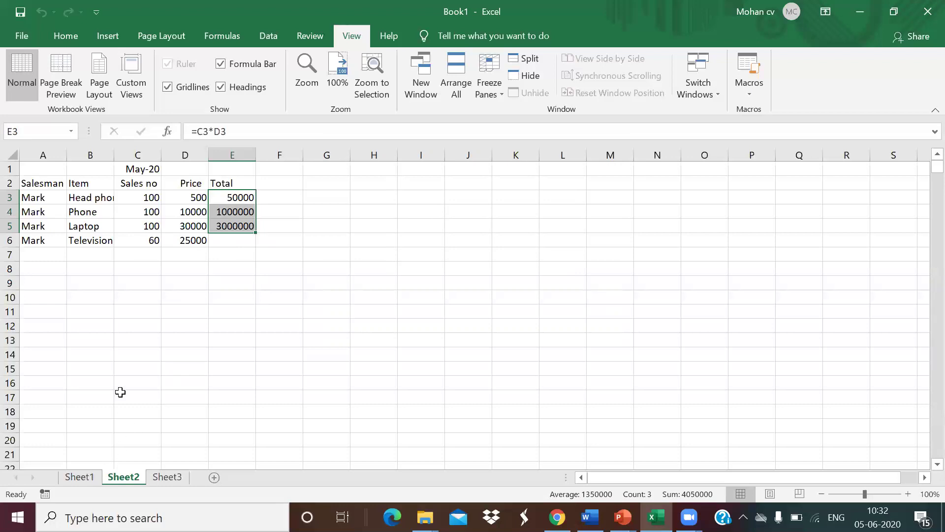
click(79, 477)
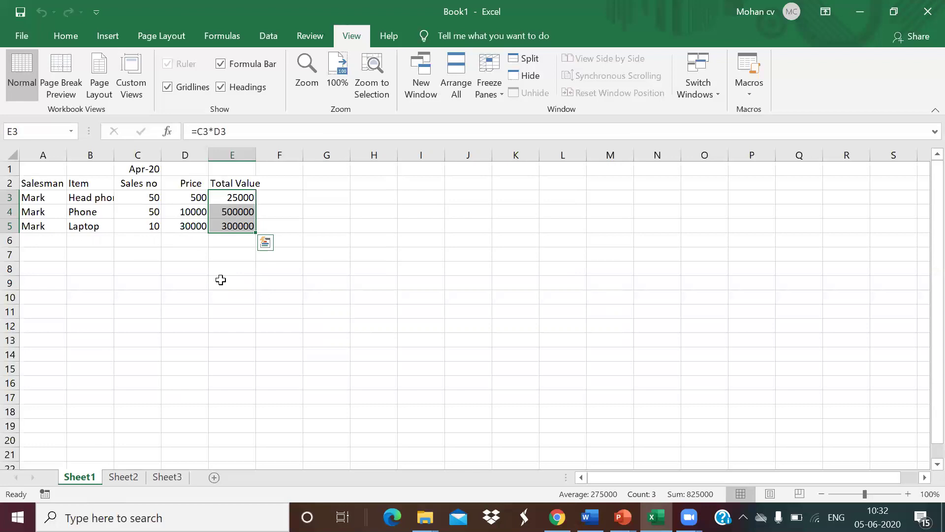
- Clear the E3:E5 totals on Sheet1 and Sheet2
key(Delete)
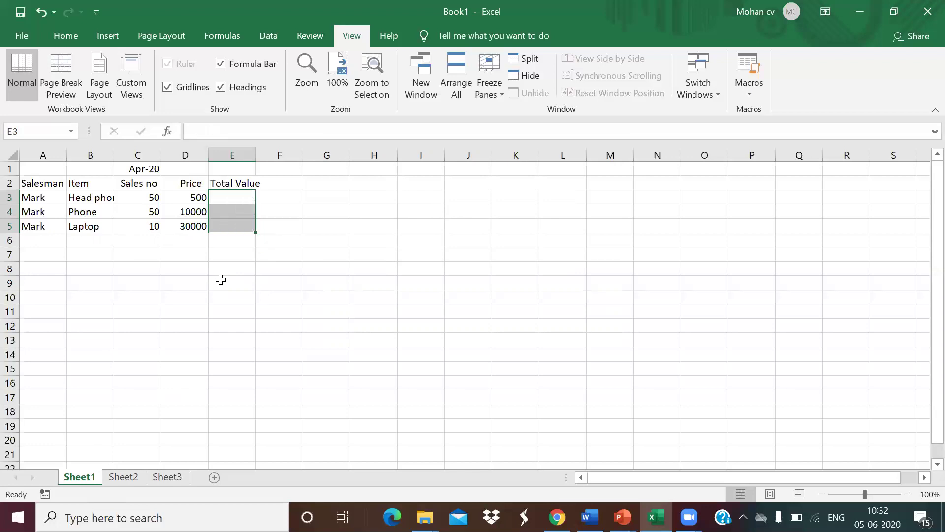
click(121, 479)
key(Delete)
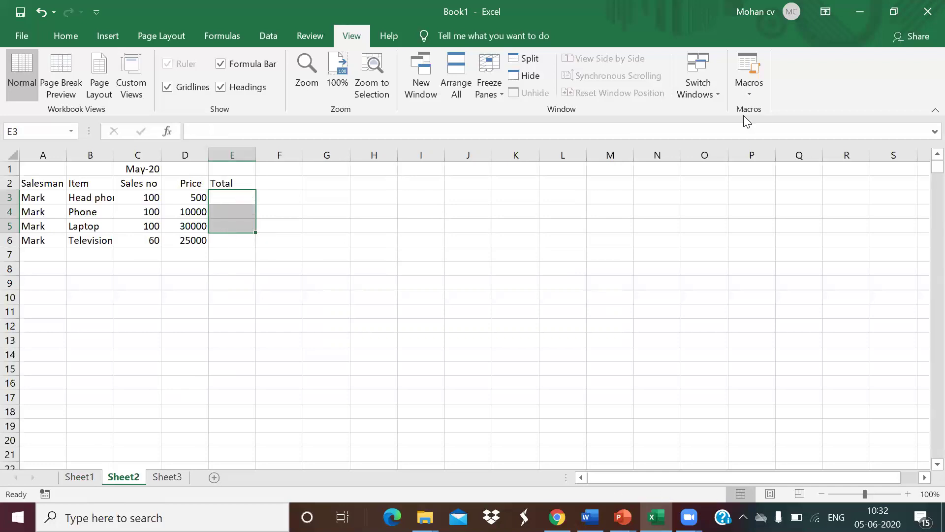
- Delete Macro23 from the workbook, then select E3 on Sheet1
click(753, 94)
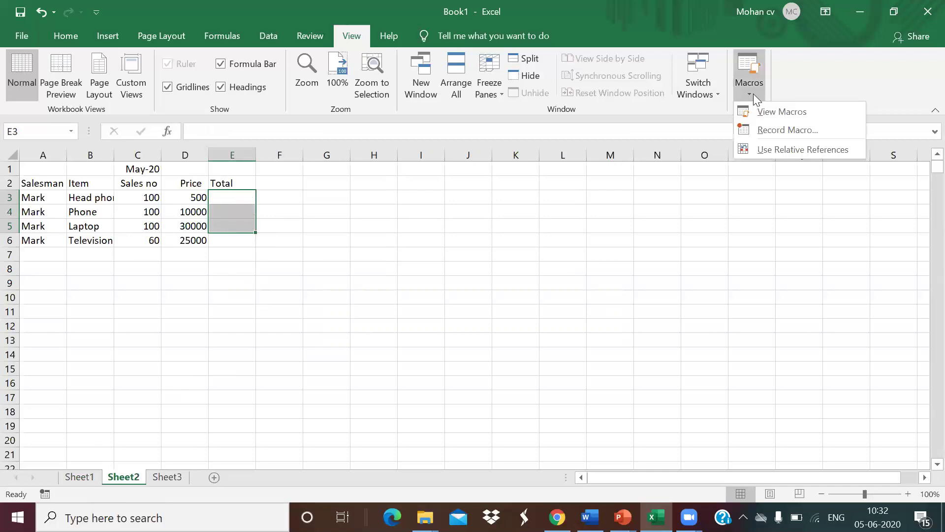
click(771, 108)
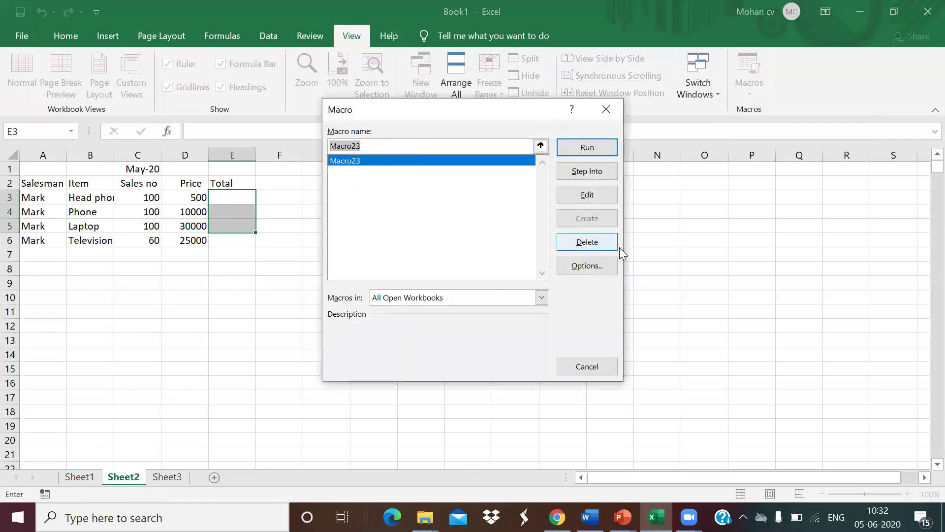
click(593, 245)
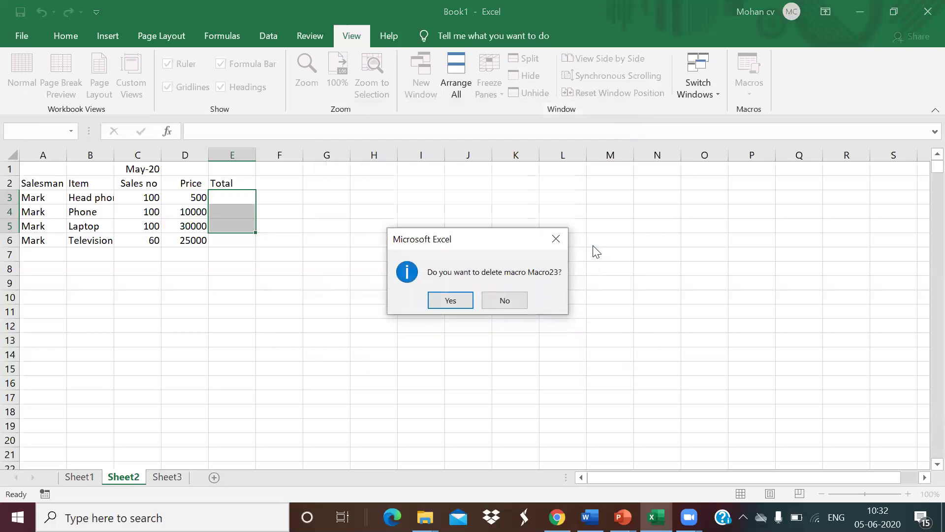
click(457, 297)
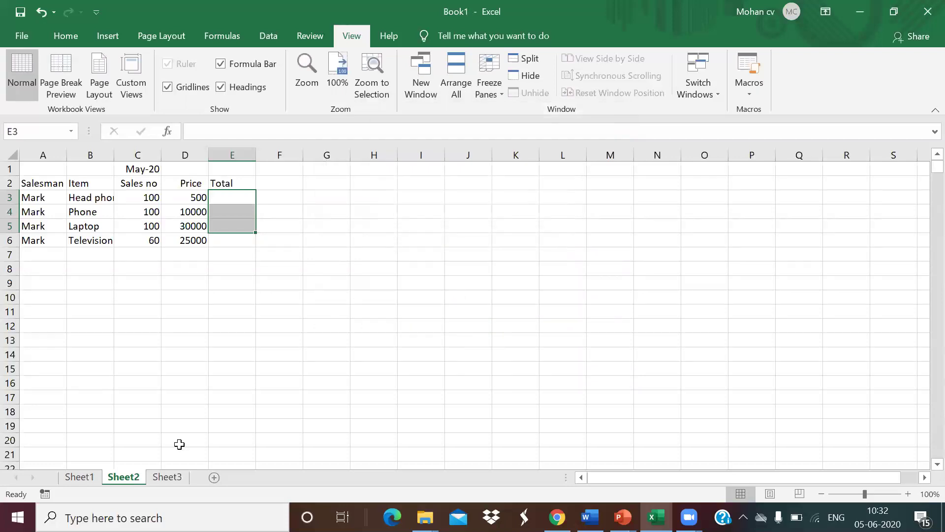
click(83, 479)
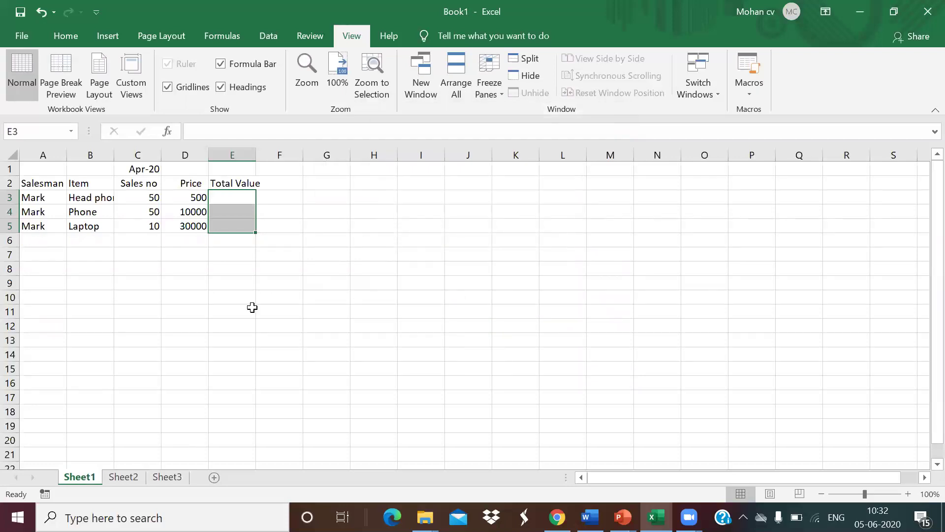
click(232, 197)
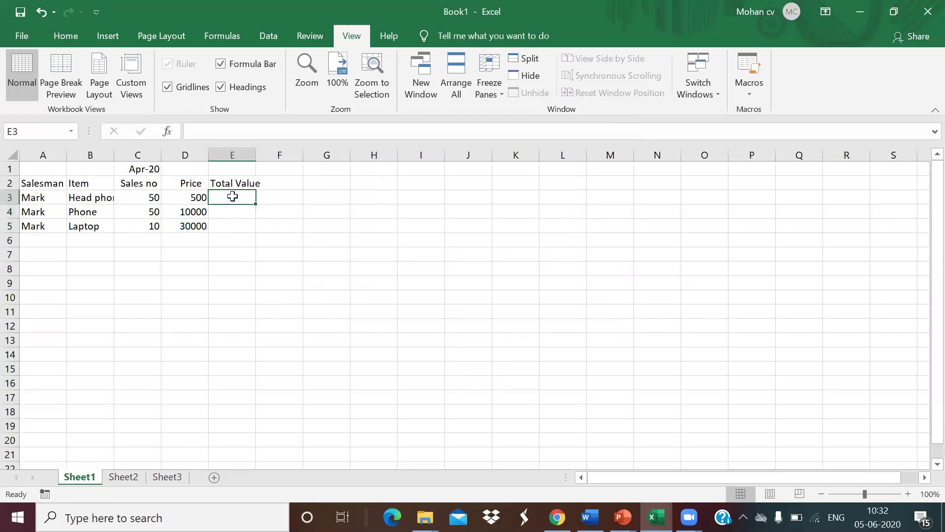
- Select G10 and set up a new macro recording, correcting its name to 'we'
click(320, 291)
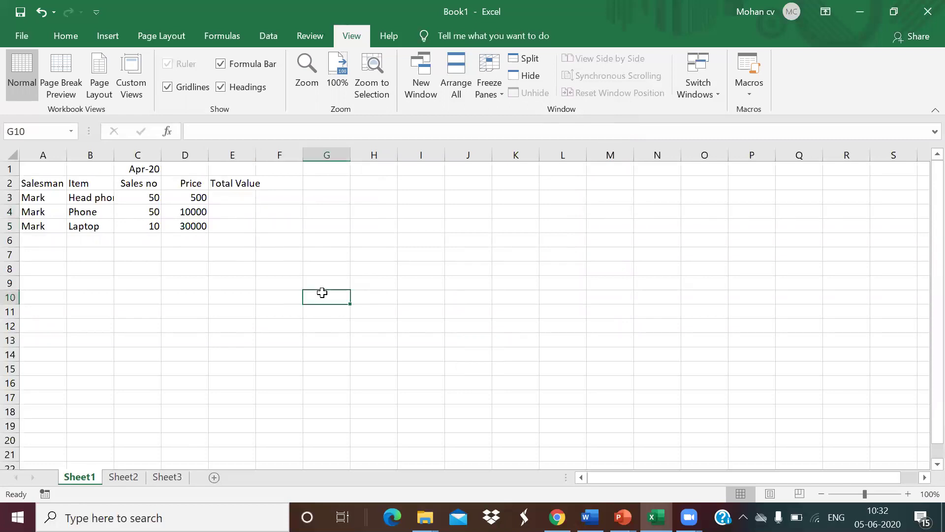
click(756, 88)
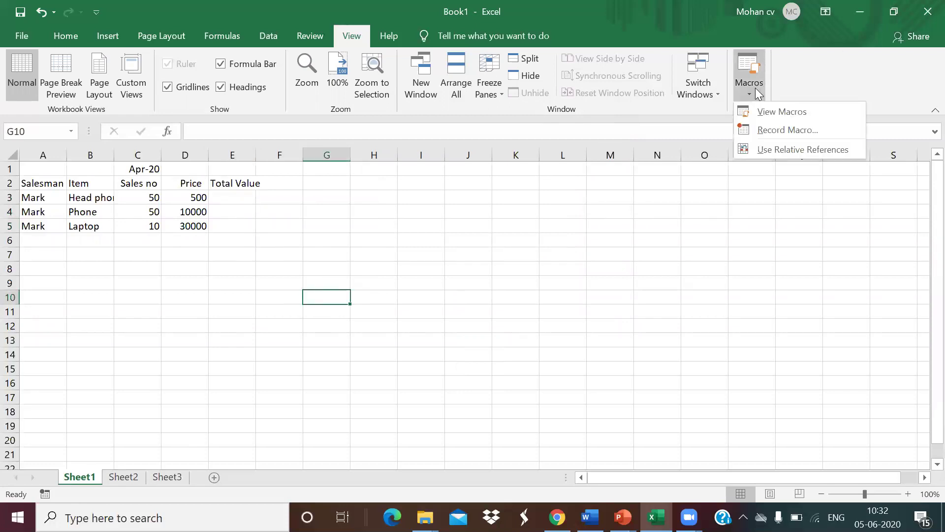
click(760, 128)
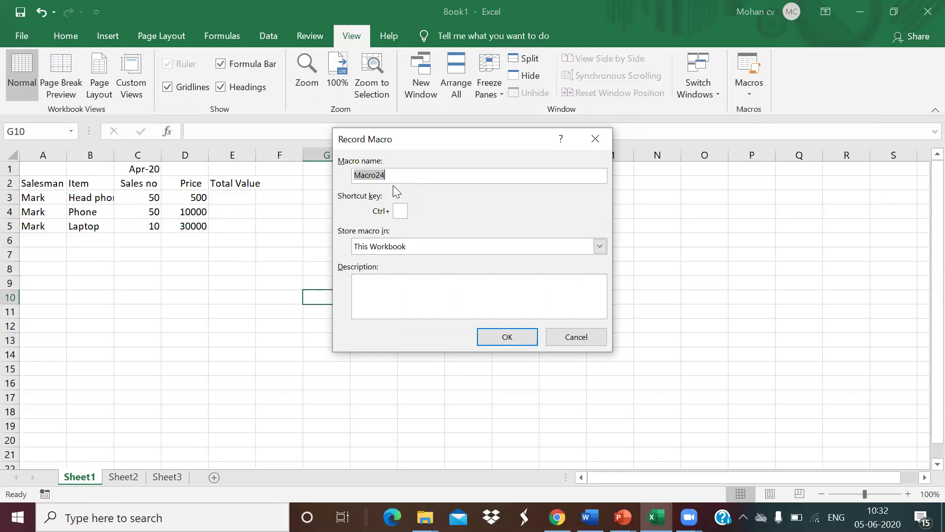
text(Z)
key(BackSpace)
text(we)
text(Z)
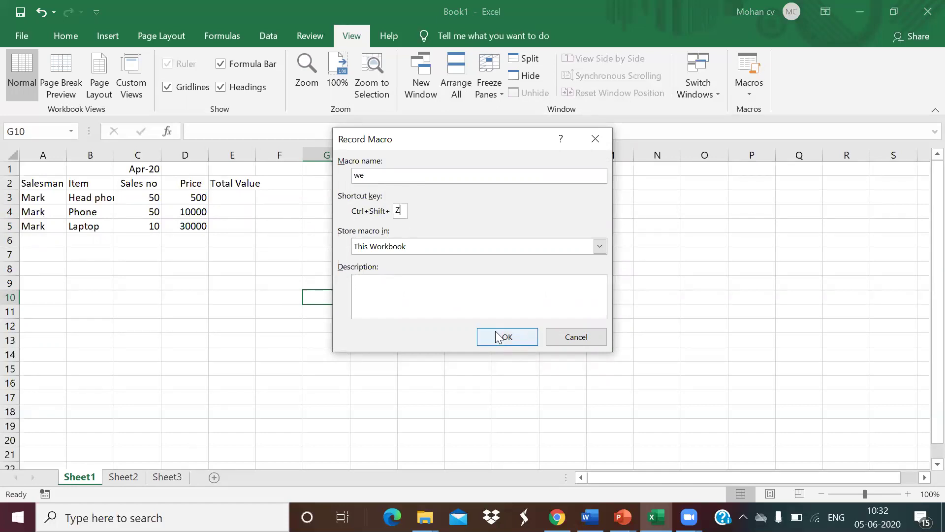
- Start recording 'we', enter =C3*D3 in E3 (25000), and copy E3
click(497, 334)
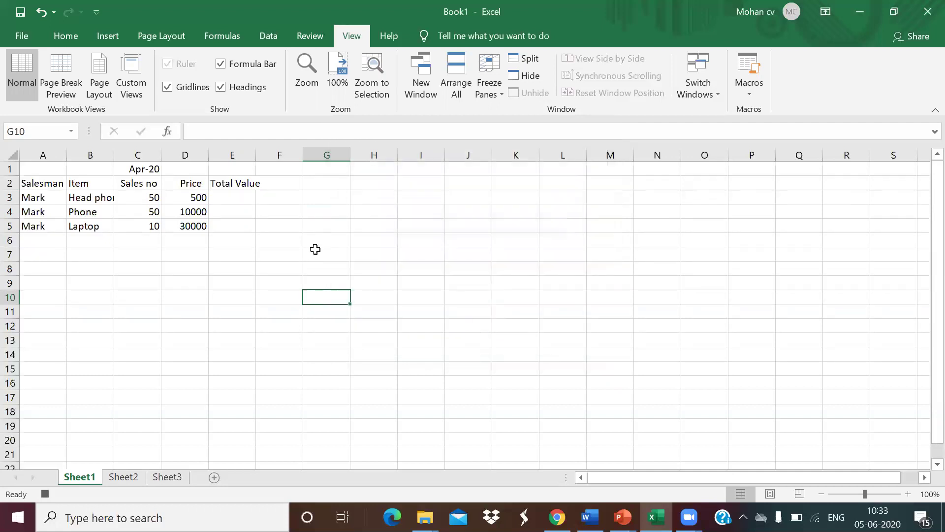
click(230, 204)
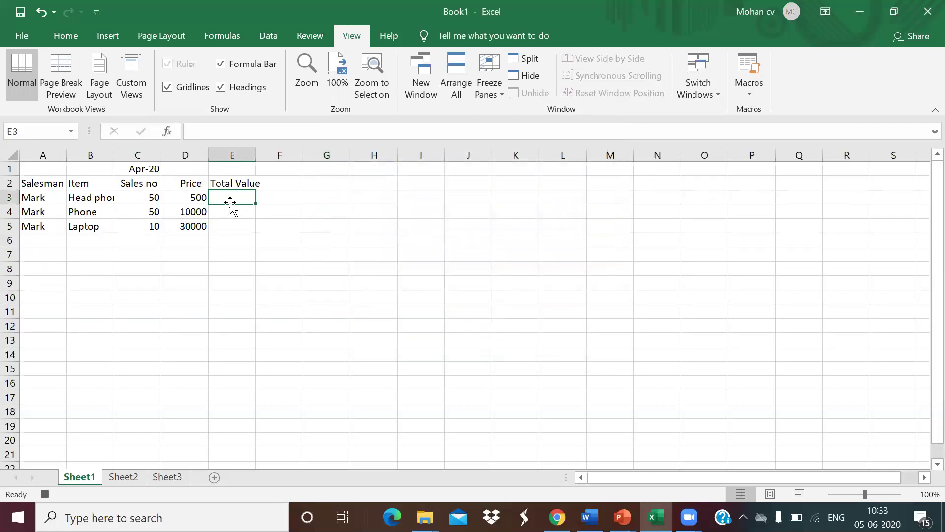
text(=)
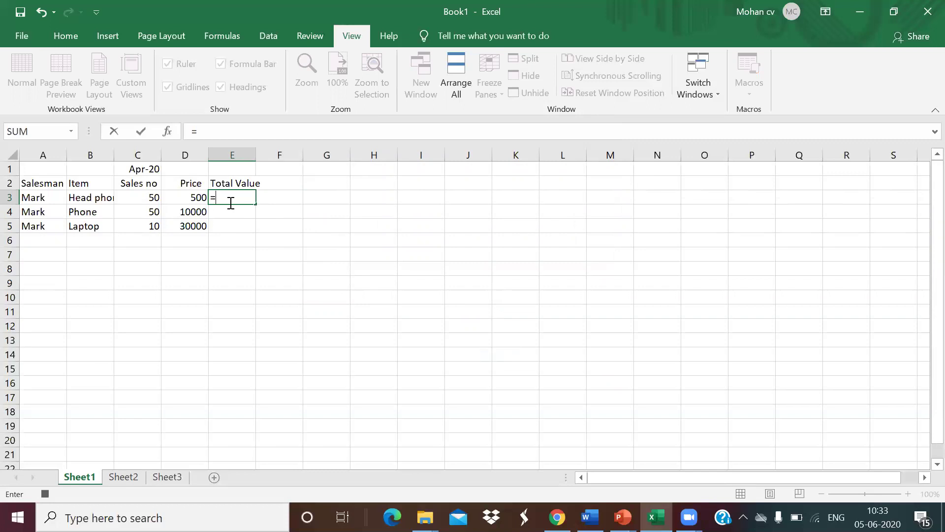
click(145, 197)
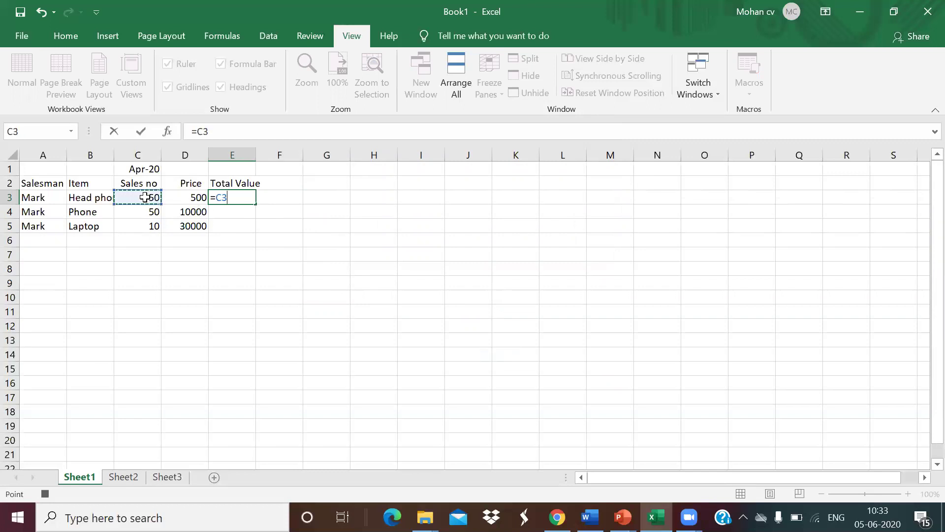
text(*)
click(190, 197)
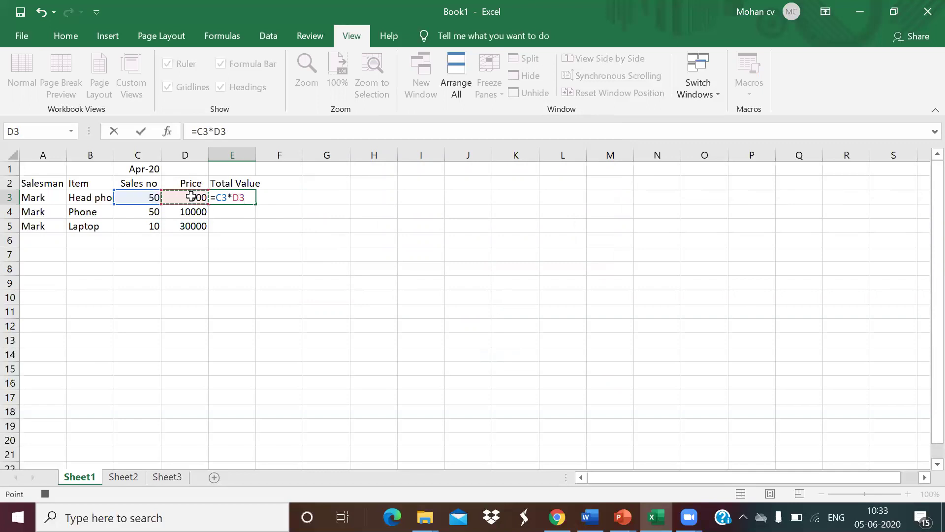
key(Return)
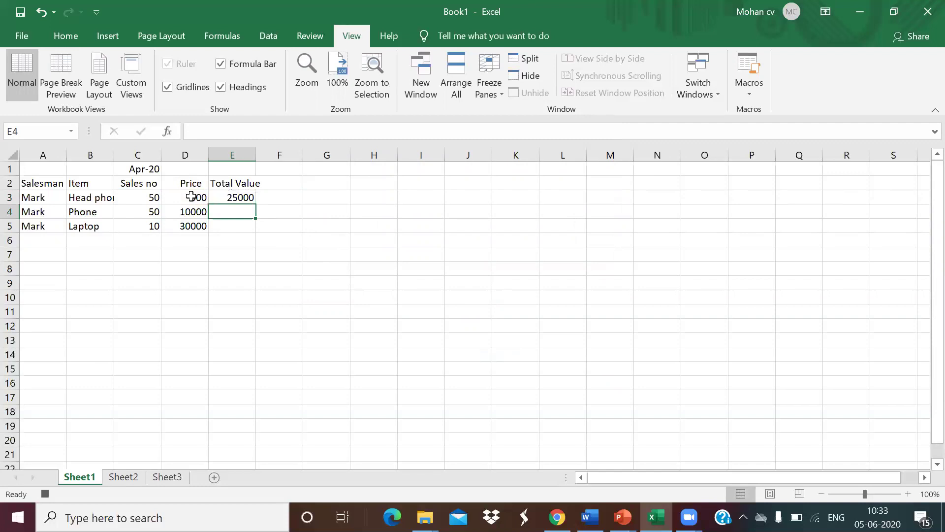
key(Up)
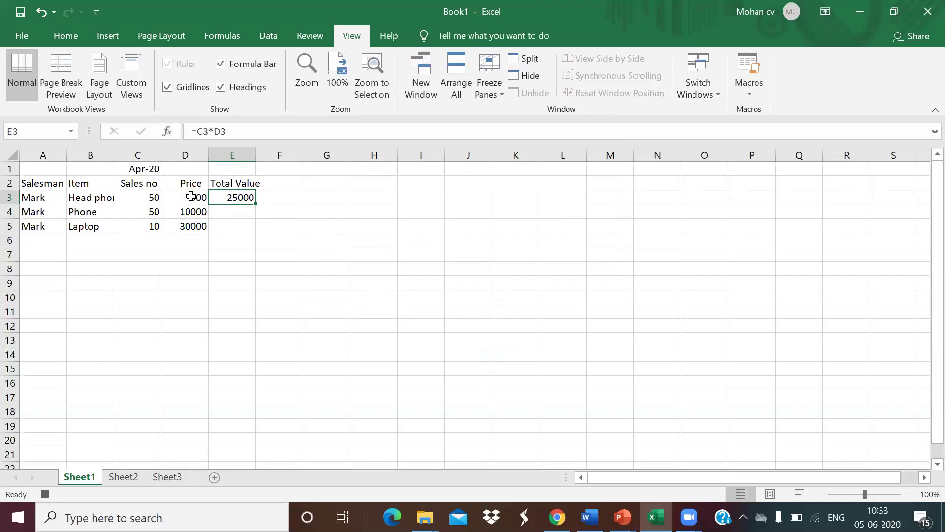
key(ctrl+c)
- Turn on Use Relative References while moving to the last Price entry and its Total cell
click(192, 196)
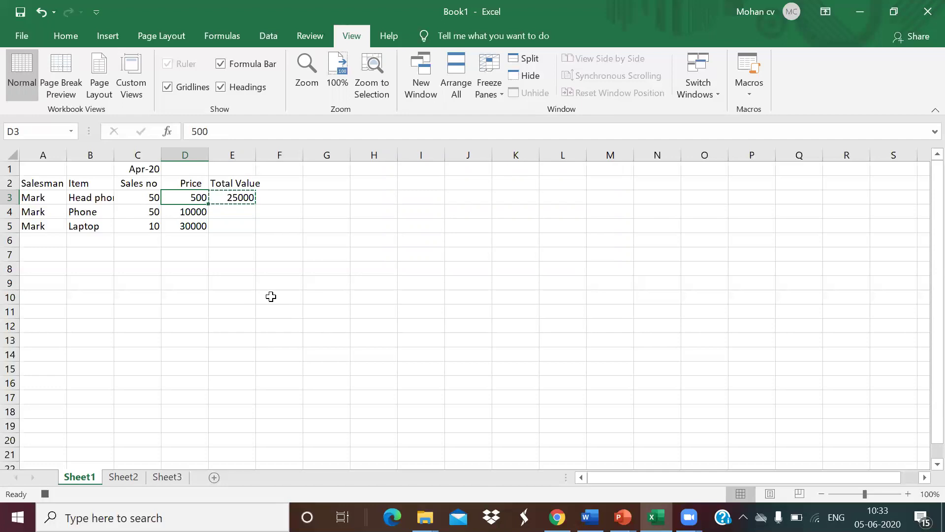
key(Down)
key(Down)
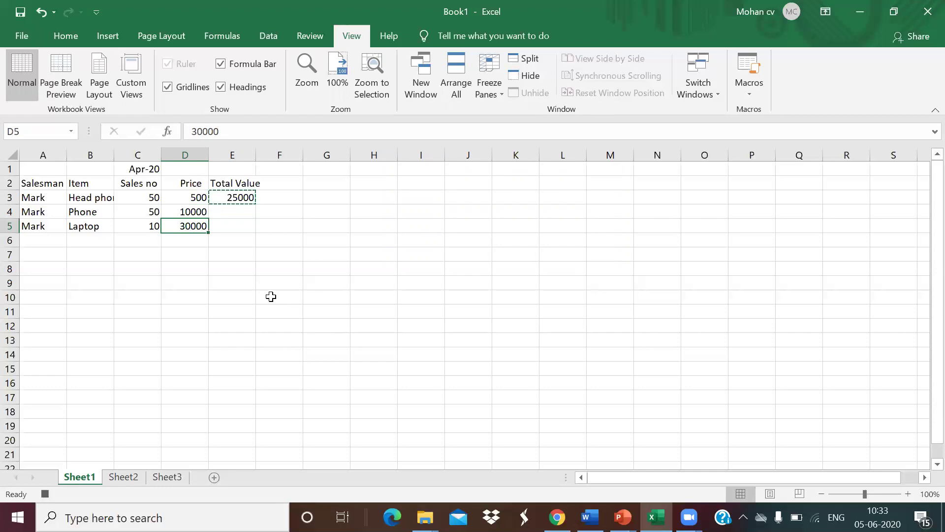
click(751, 97)
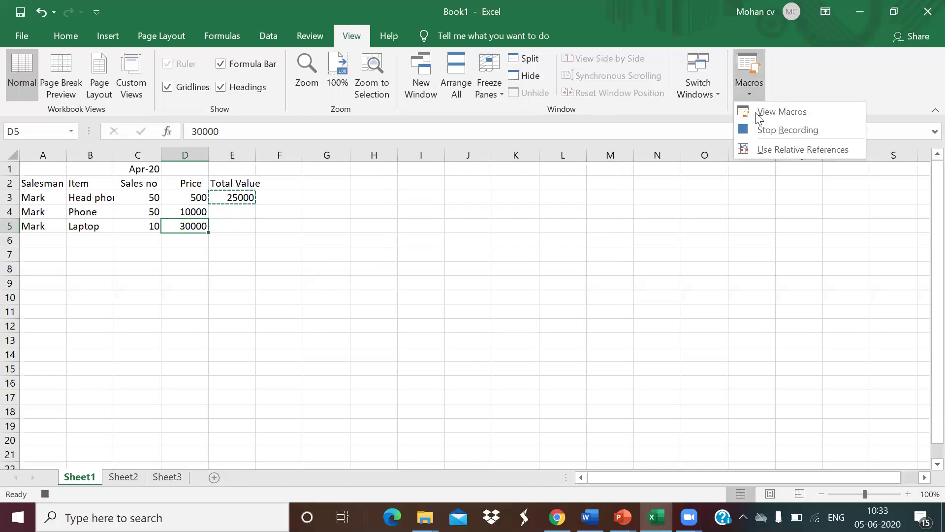
click(768, 149)
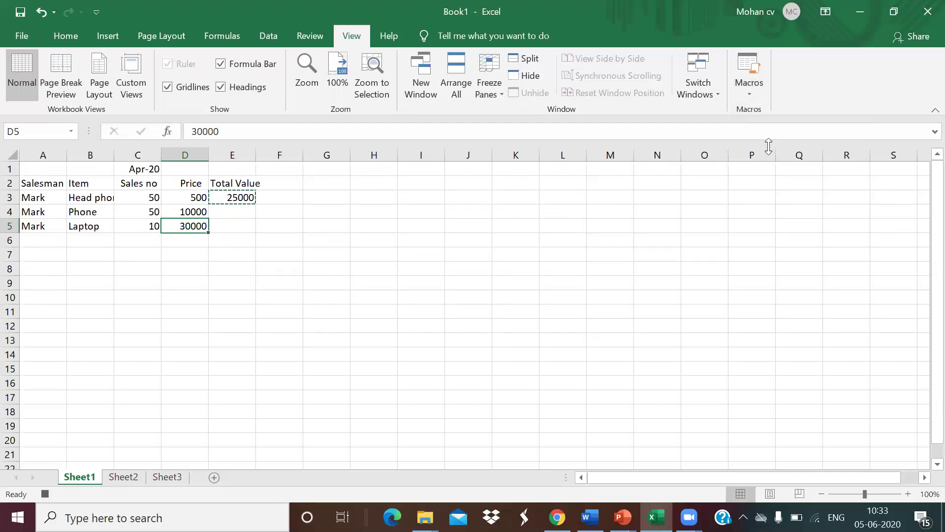
key(Right)
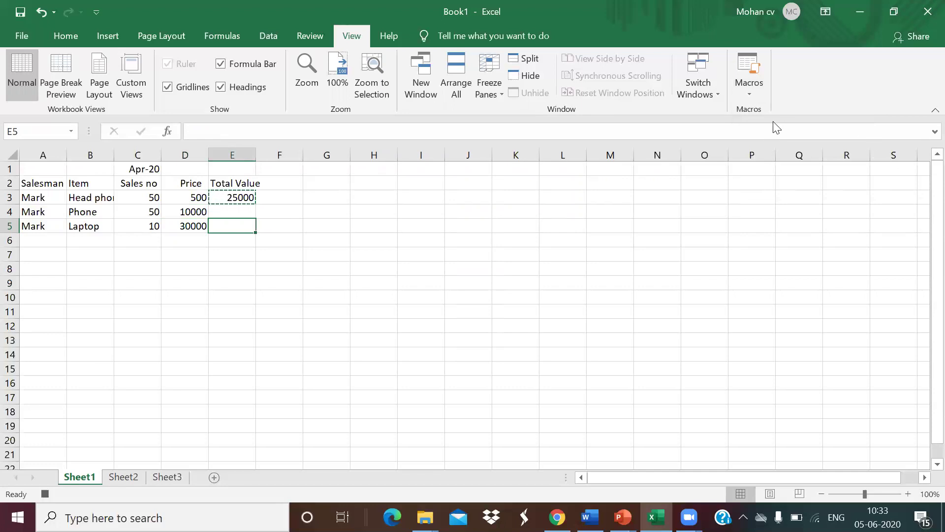
click(752, 93)
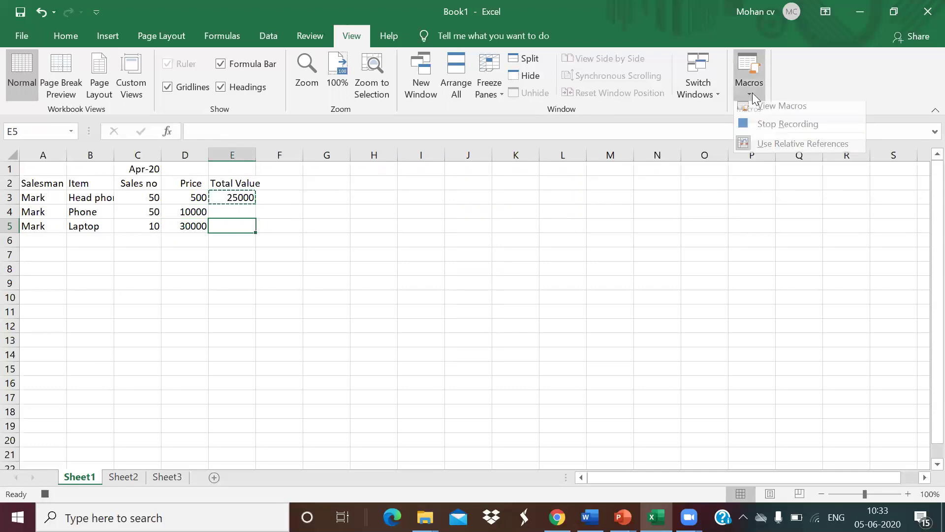
click(772, 151)
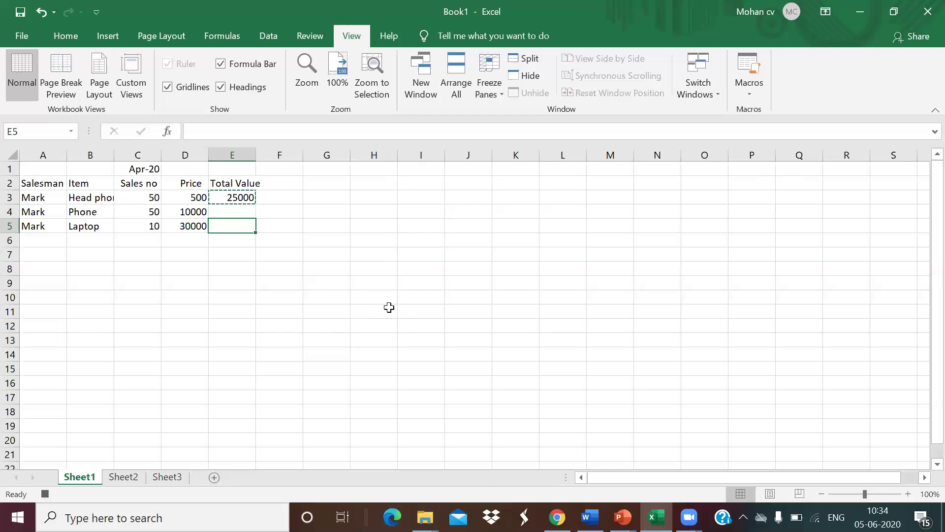
- Paste the total formula up through E3 (500000, 300000) and stop recording 'we'
key(shift+Up)
key(shift+Up)
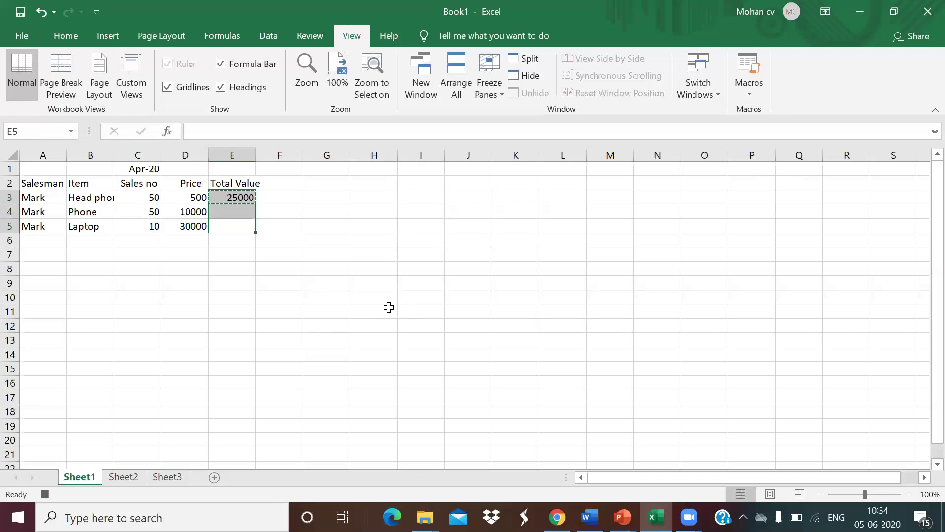
key(ctrl+v)
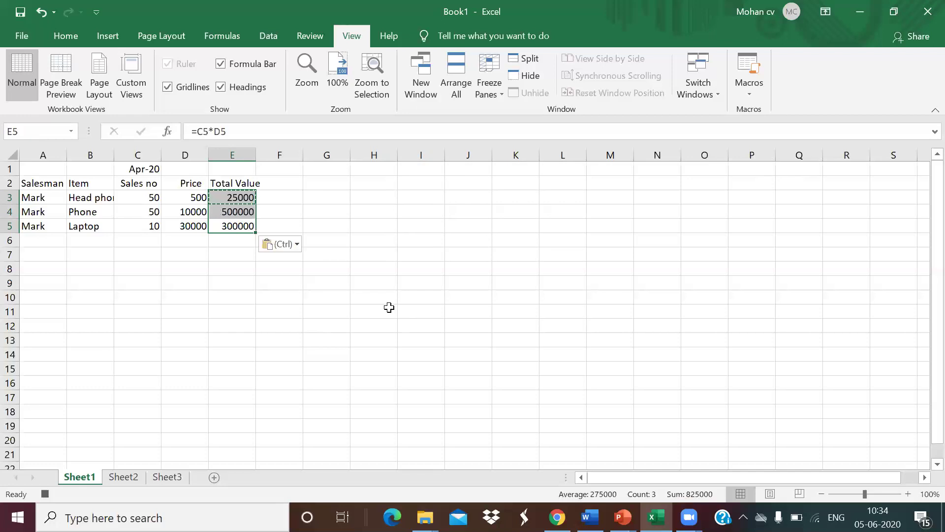
click(753, 88)
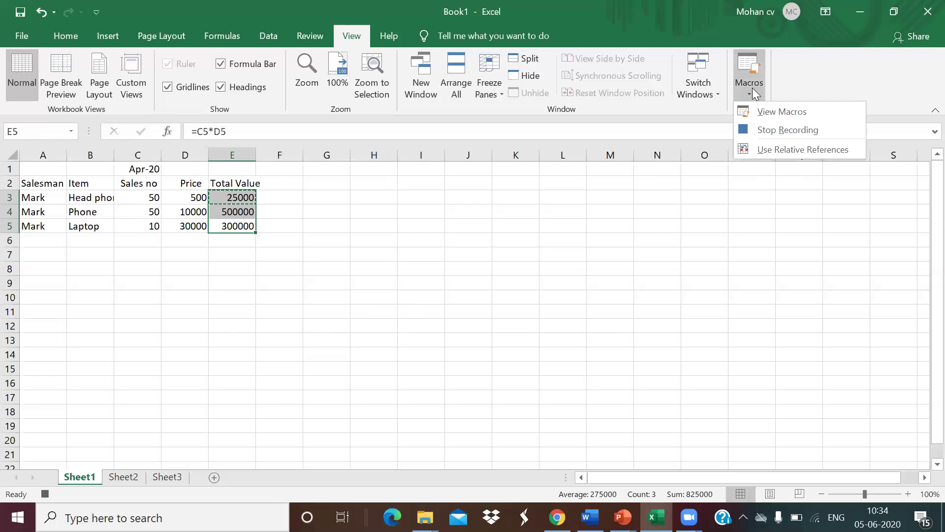
click(775, 130)
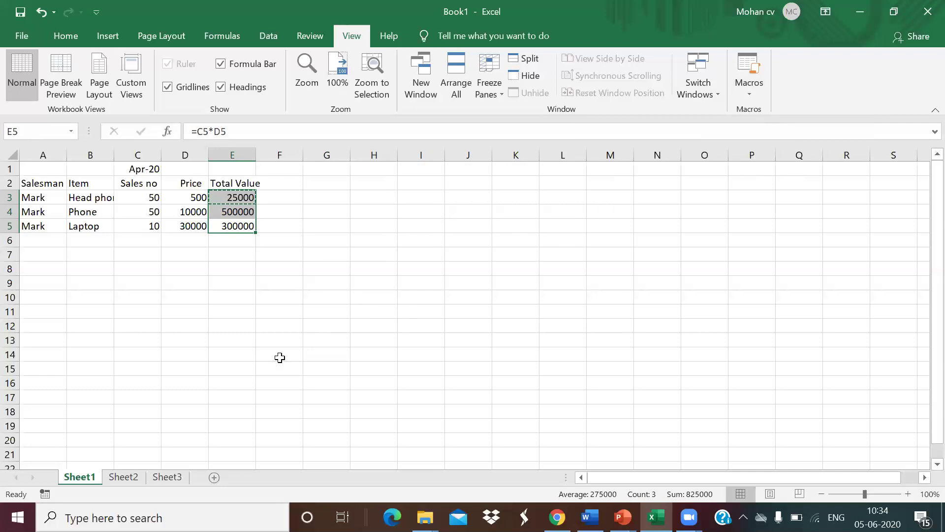
- Run the 'we' macro on Sheet2, filling all four May-20 totals including Television's 1500000
click(130, 478)
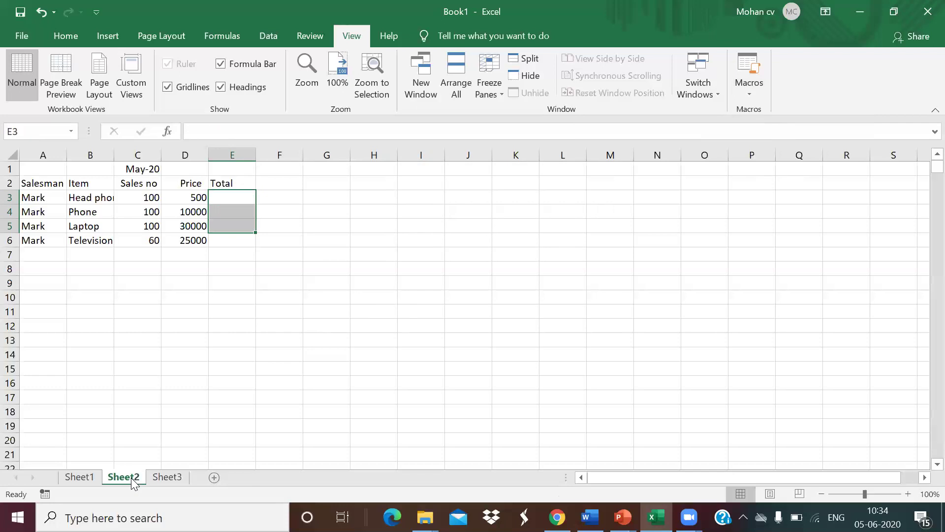
click(252, 391)
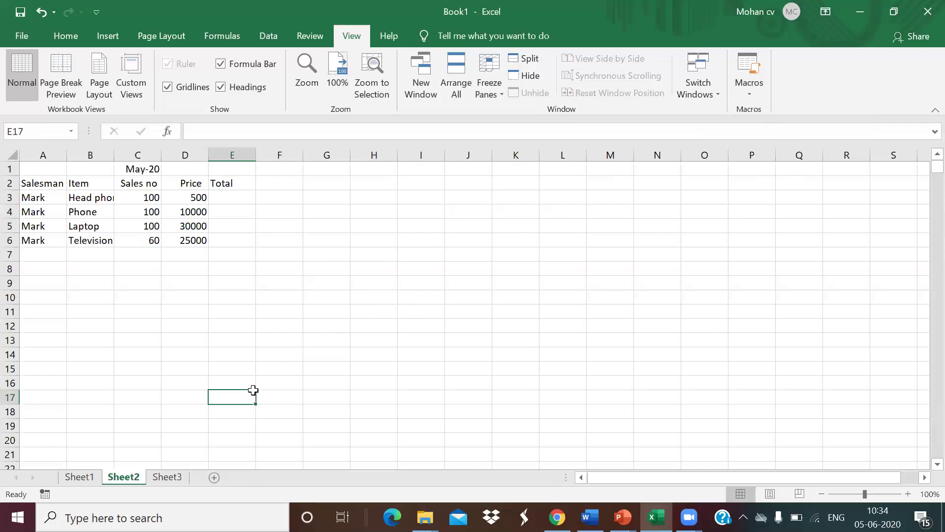
click(750, 89)
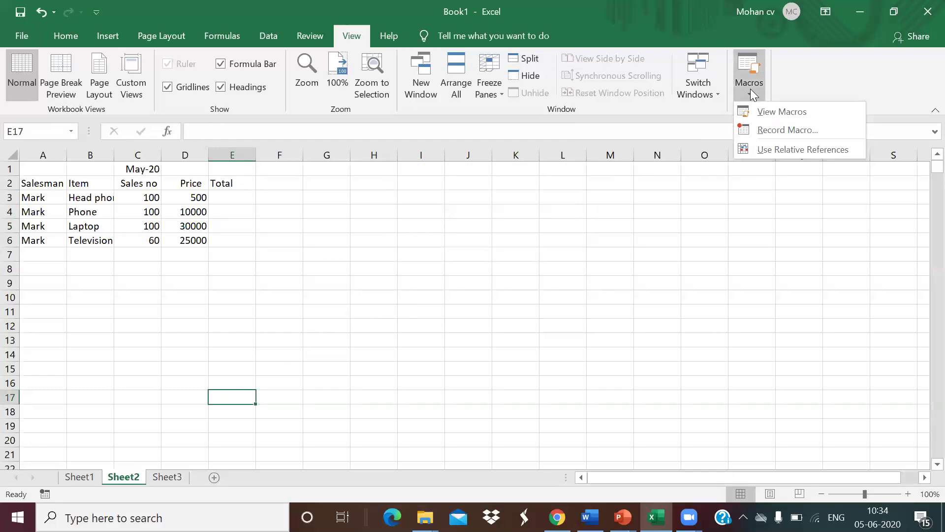
click(774, 112)
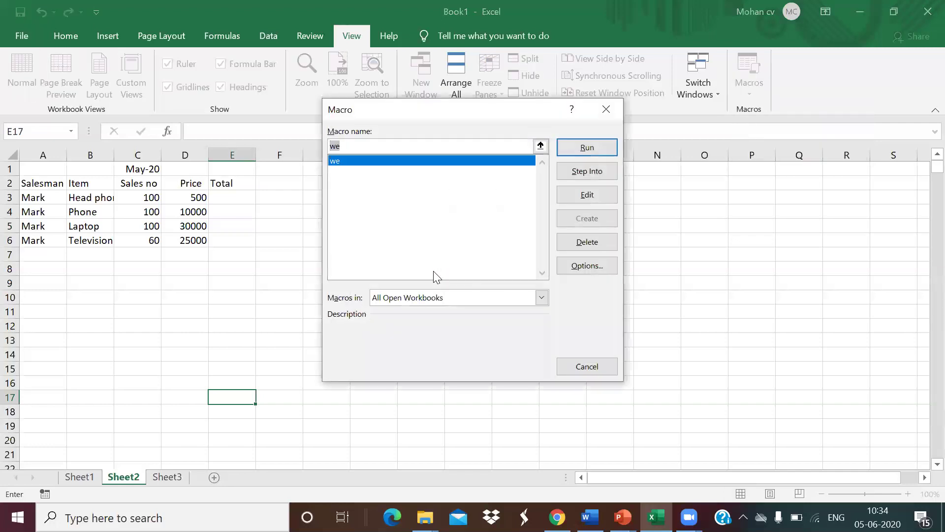
click(587, 150)
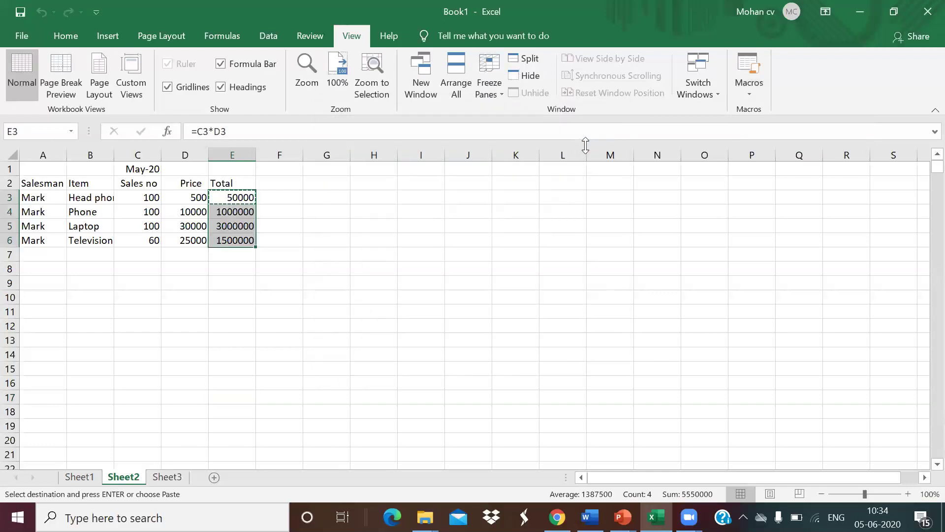